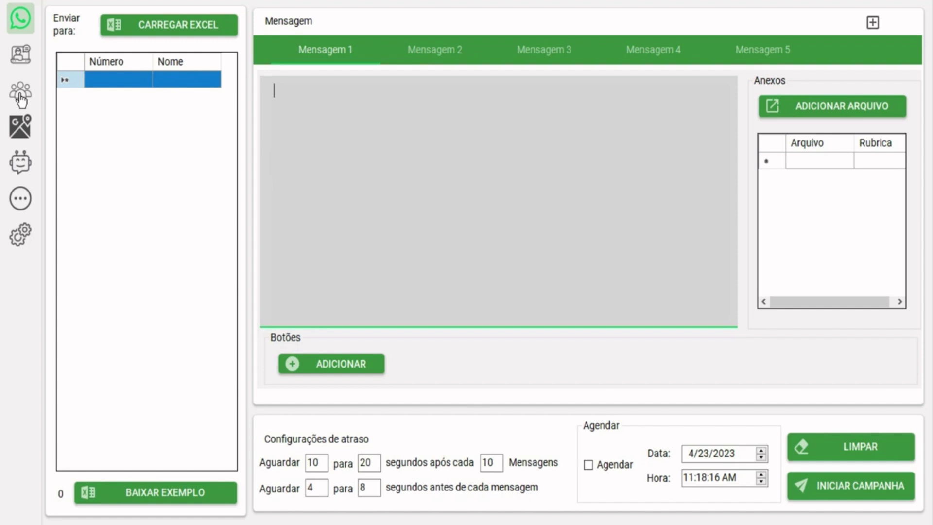
# - Start pulling members from WhatsApp groups and choose the "Estética e Saúde" group for extraction
pyautogui.click(18, 99)
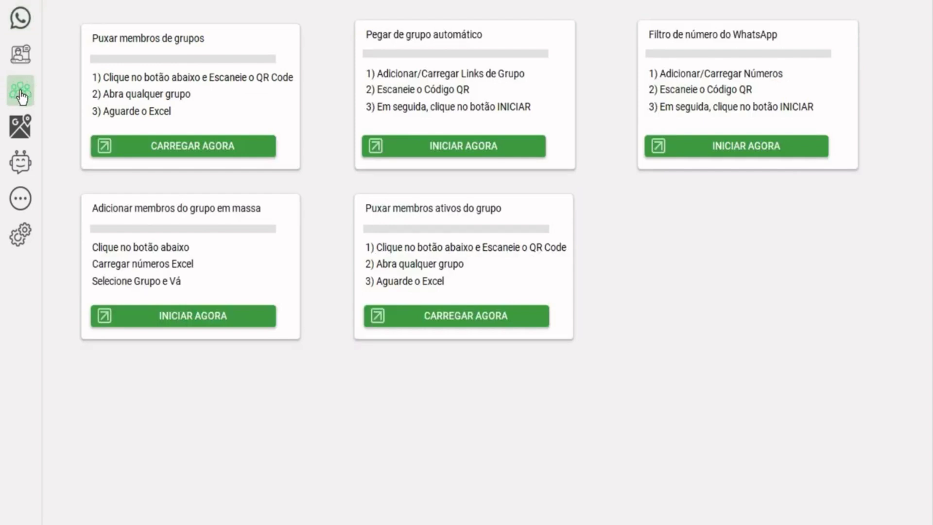
pyautogui.click(181, 151)
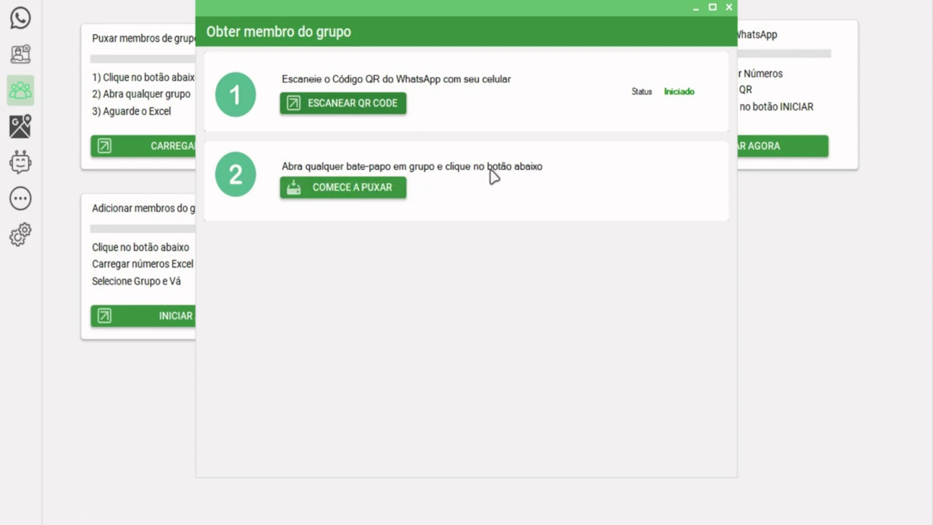
pyautogui.click(338, 194)
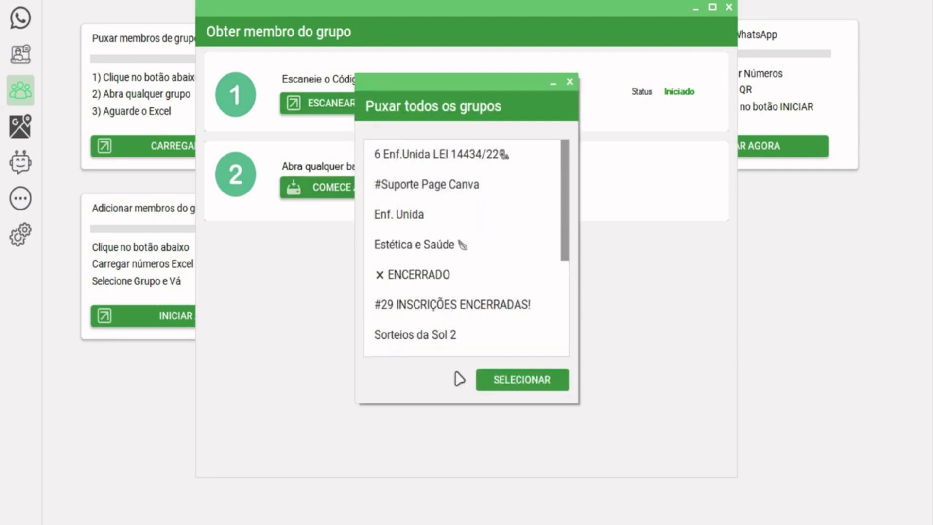
pyautogui.moveTo(562, 214); pyautogui.dragTo(570, 177)
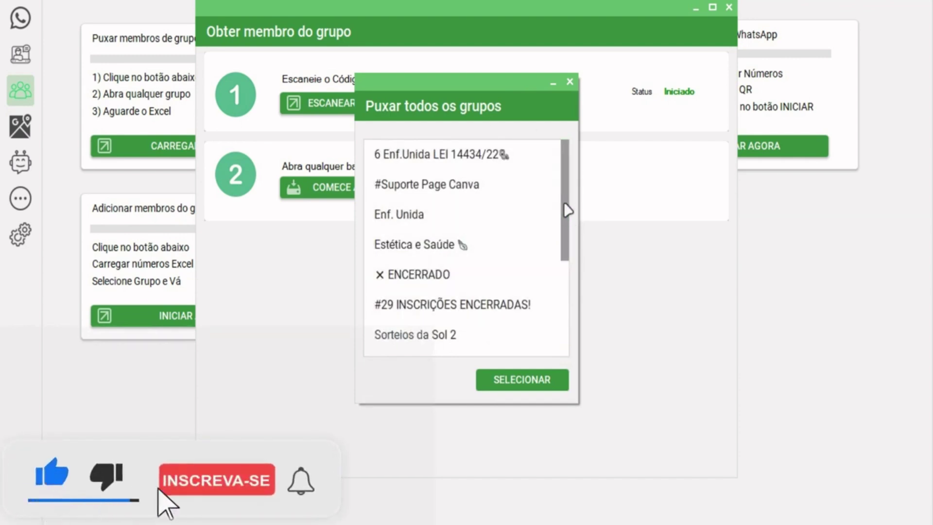
pyautogui.click(417, 251)
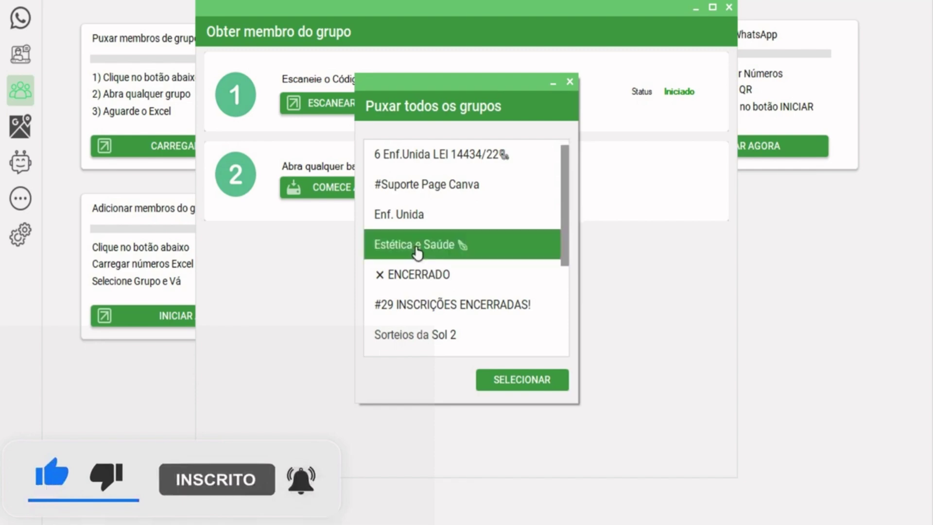
pyautogui.click(508, 388)
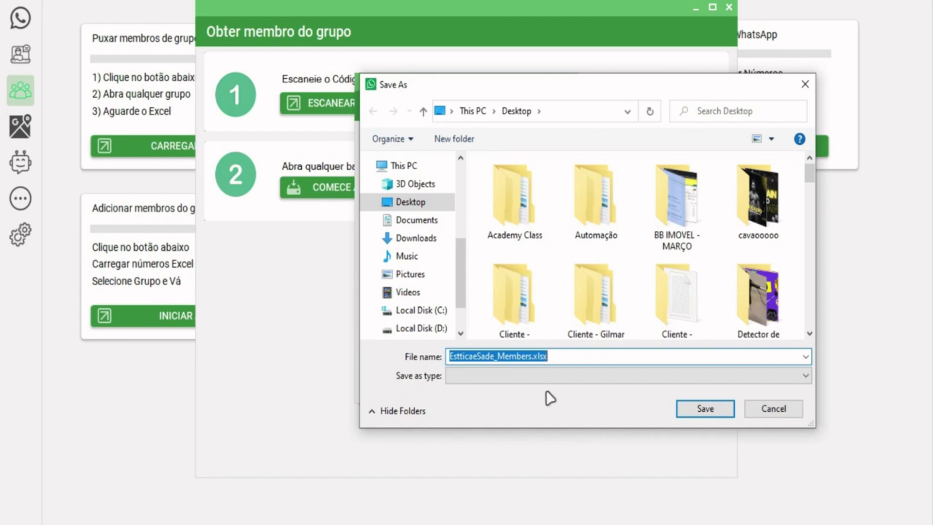
# - Save the extracted member list to the Desktop as "estetida domigao.xlsx"
pyautogui.click(496, 357)
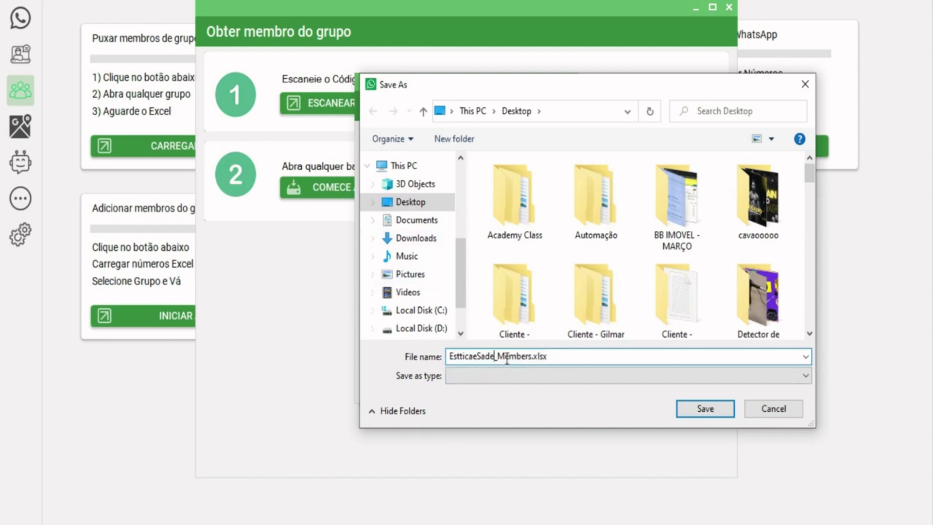
pyautogui.click(536, 357)
pyautogui.press('BackSpace')
pyautogui.press('BackSpace')
pyautogui.press('BackSpace')
pyautogui.press('BackSpace')
pyautogui.press('BackSpace')
pyautogui.press('BackSpace')
pyautogui.press('BackSpace')
pyautogui.press('BackSpace')
pyautogui.press('BackSpace')
pyautogui.press('BackSpace')
pyautogui.press('BackSpace')
pyautogui.press('BackSpace')
pyautogui.press('BackSpace')
pyautogui.press('BackSpace')
pyautogui.press('BackSpace')
pyautogui.press('BackSpace')
pyautogui.press('BackSpace')
pyautogui.press('BackSpace')
pyautogui.press('BackSpace')
pyautogui.press('BackSpace')
pyautogui.write('estetida d')
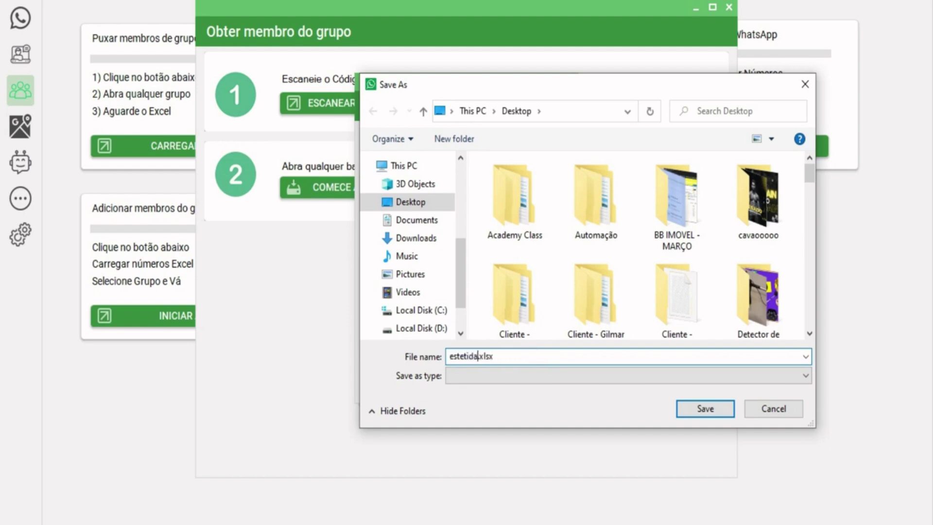
pyautogui.write('omigao')
pyautogui.click(416, 203)
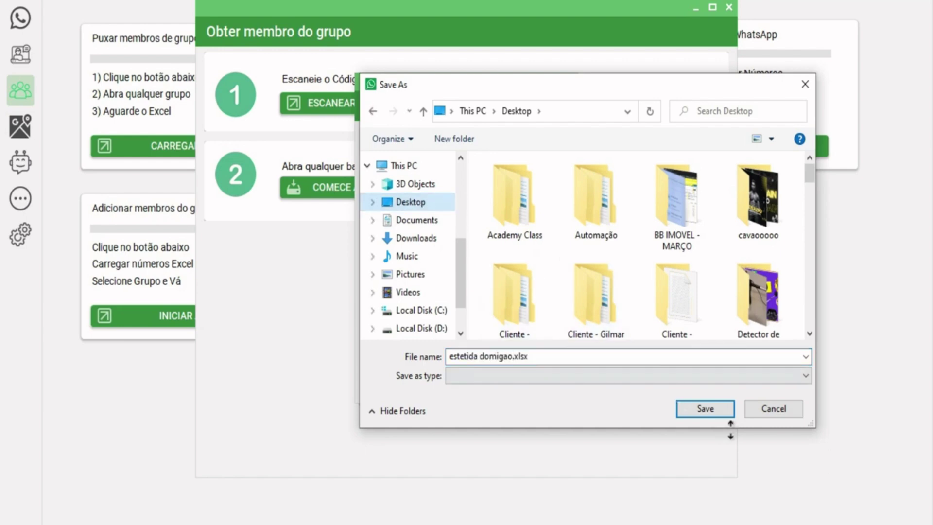
pyautogui.press('Return')
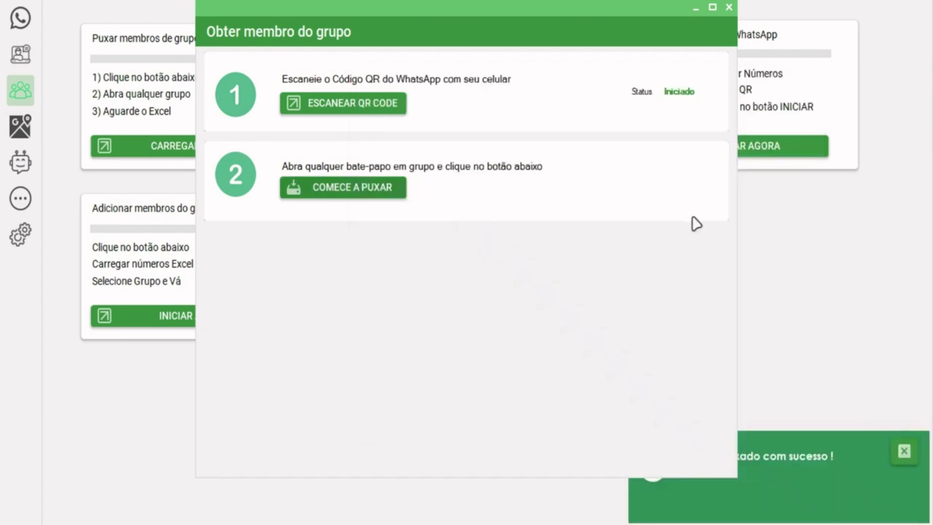
# - Minimize the group member extraction window and return to the message campaign page
pyautogui.click(697, 7)
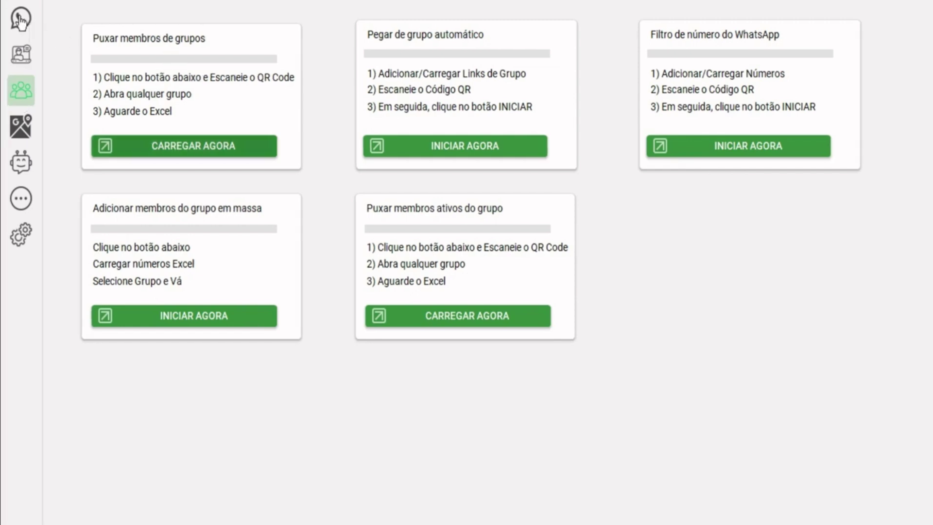
pyautogui.click(20, 20)
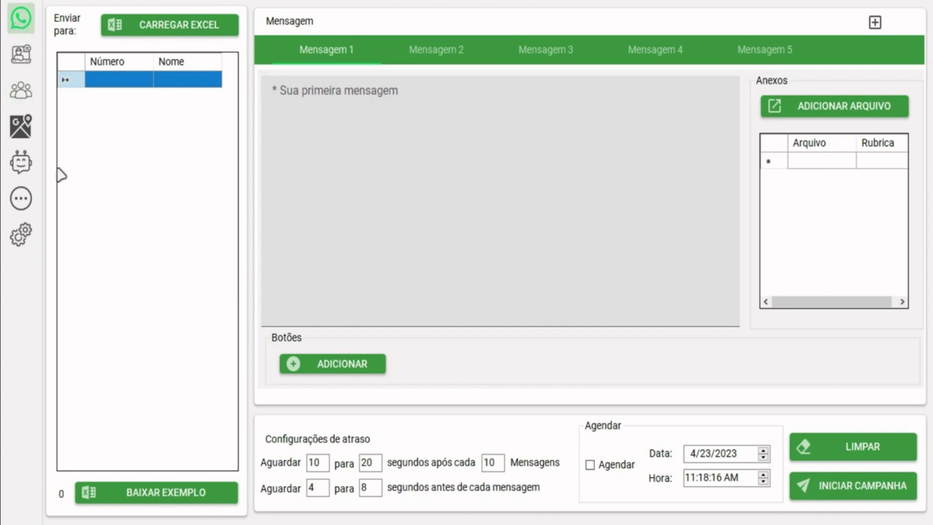
pyautogui.click(25, 100)
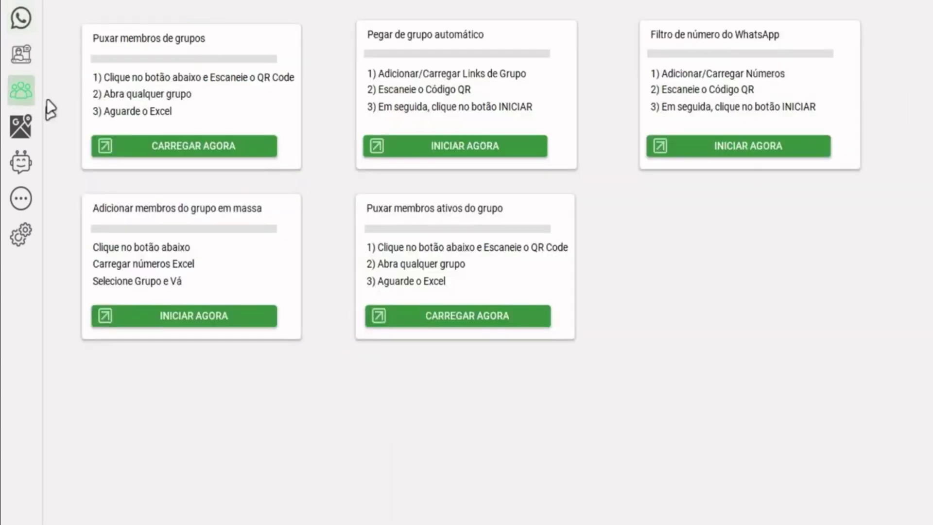
pyautogui.click(24, 19)
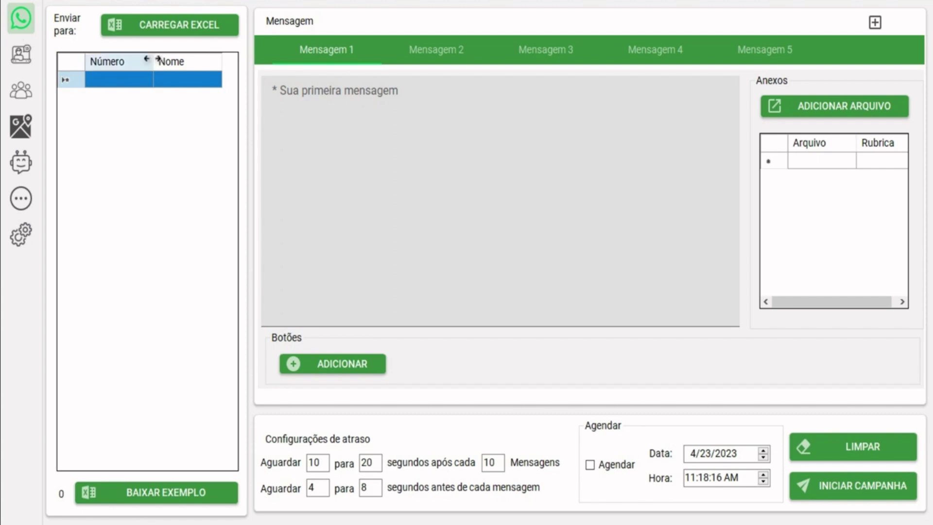
# - Load the Excel file "estetida domigao.xlsx" from the Desktop as the campaign's recipient list
pyautogui.click(163, 29)
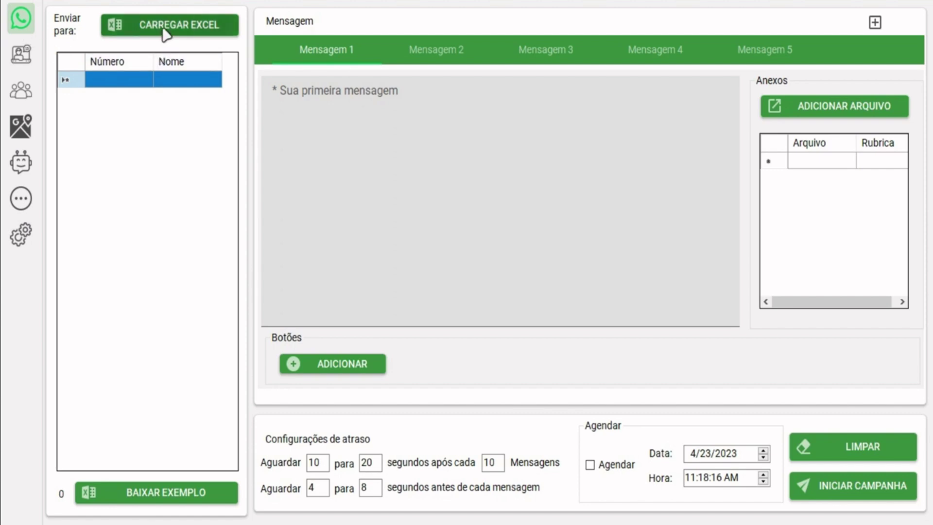
pyautogui.scroll(-2, 461, 119)
pyautogui.scroll(-10, 460, 119)
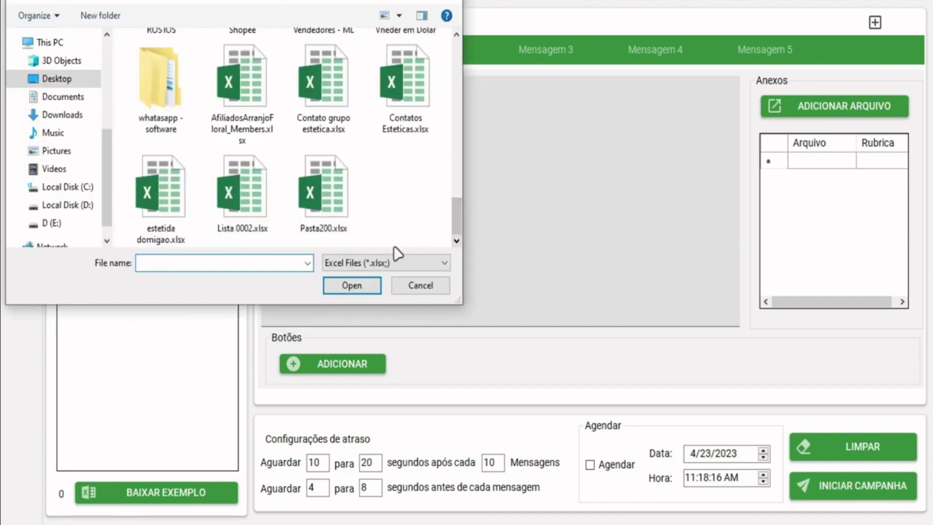
pyautogui.click(165, 214)
pyautogui.doubleClick(146, 245)
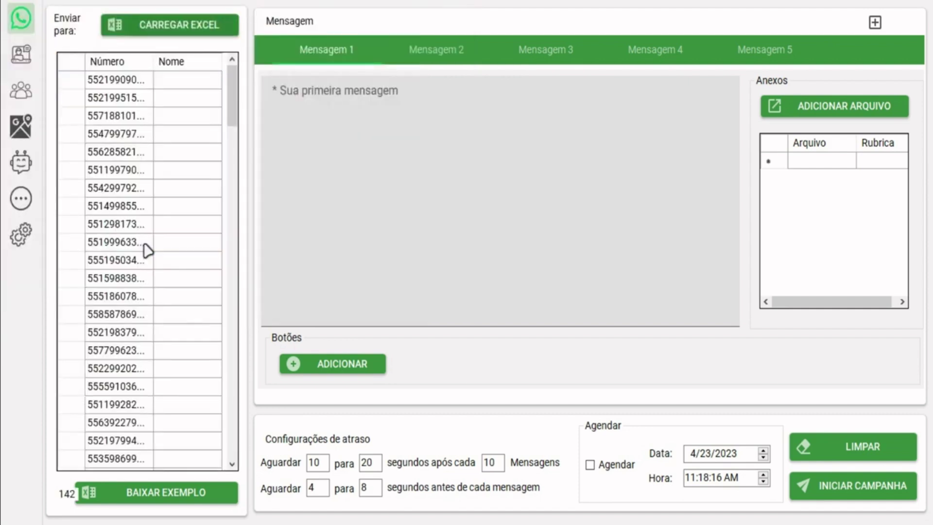
pyautogui.rightClick(75, 69)
pyautogui.click(95, 74)
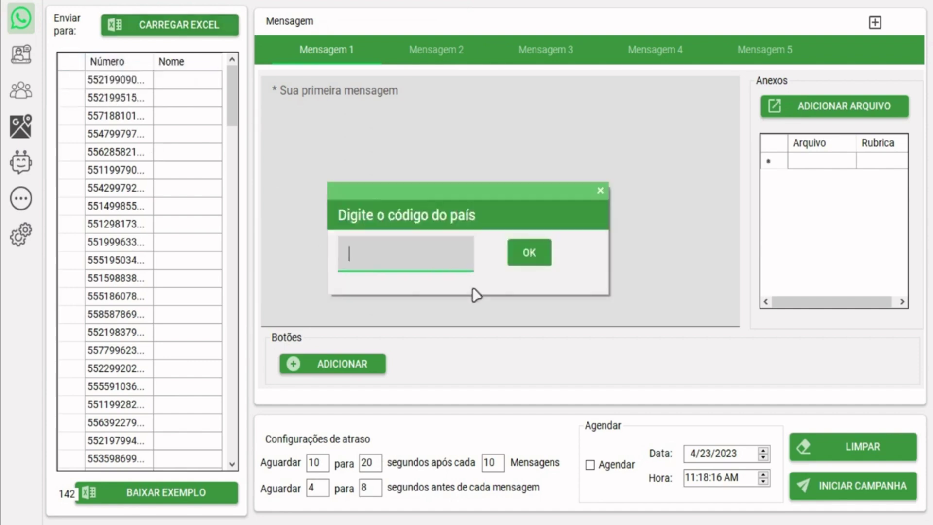
pyautogui.write('55')
pyautogui.press('BackSpace')
pyautogui.press('BackSpace')
pyautogui.click(600, 190)
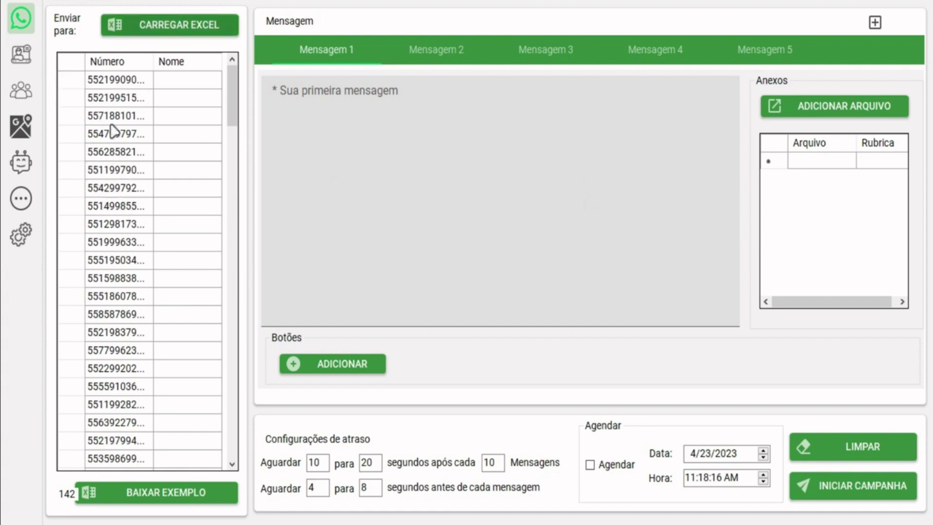
pyautogui.scroll(-10, 112, 130)
pyautogui.scroll(-15, 111, 186)
pyautogui.scroll(-7, 119, 206)
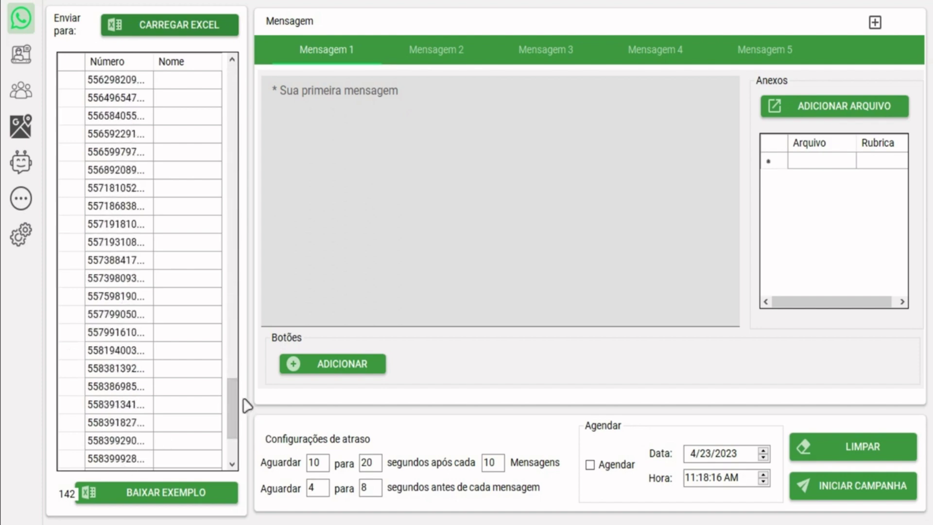
# - Write the first campaign message as "Tenha um bom domingo para você e sua Familia."
pyautogui.click(326, 103)
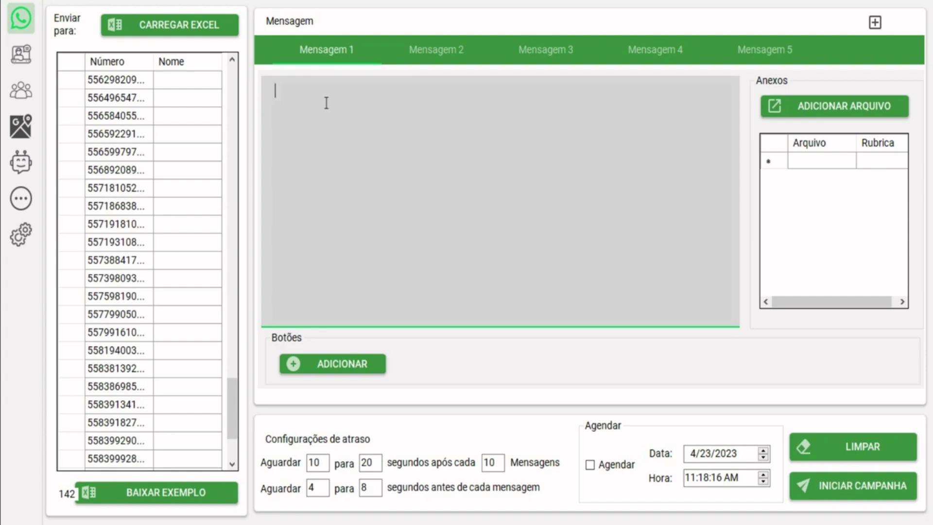
pyautogui.write('Bom domingo para voce e sua Familia')
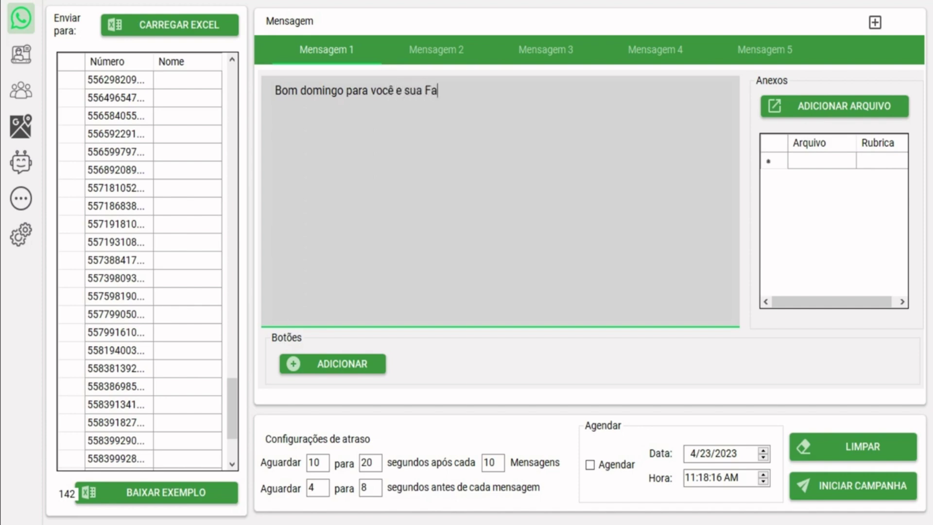
pyautogui.click(275, 90)
pyautogui.write('Tenha ')
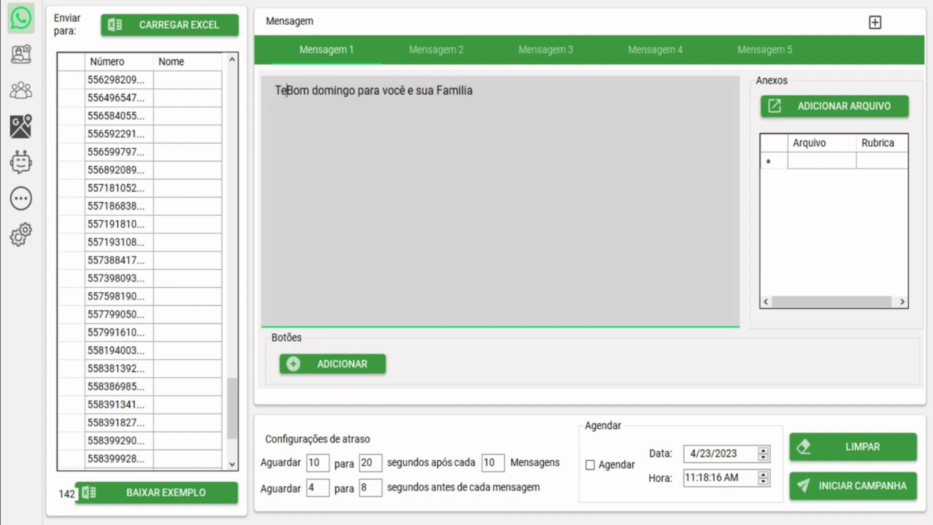
pyautogui.write('um')
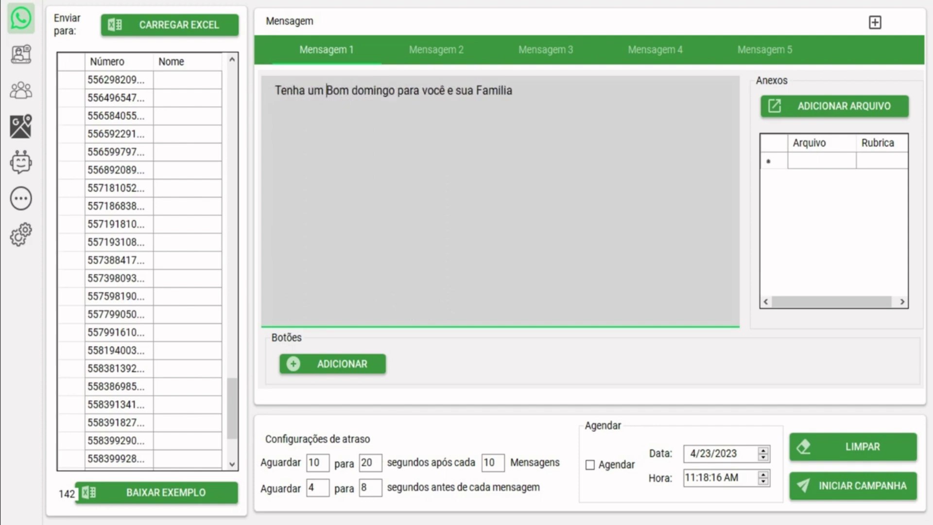
pyautogui.press('Delete')
pyautogui.write('b')
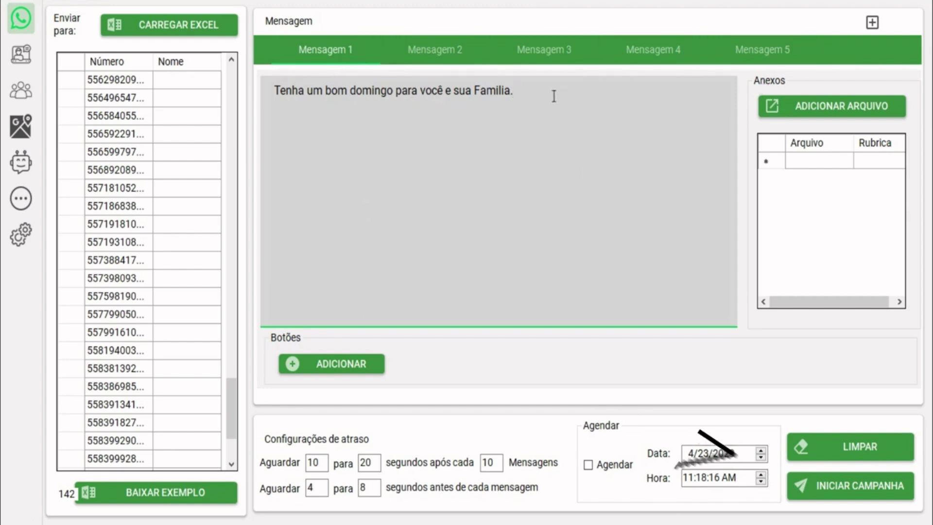
# - Launch the campaign under the name "domingão" and start sending its messages
pyautogui.click(834, 495)
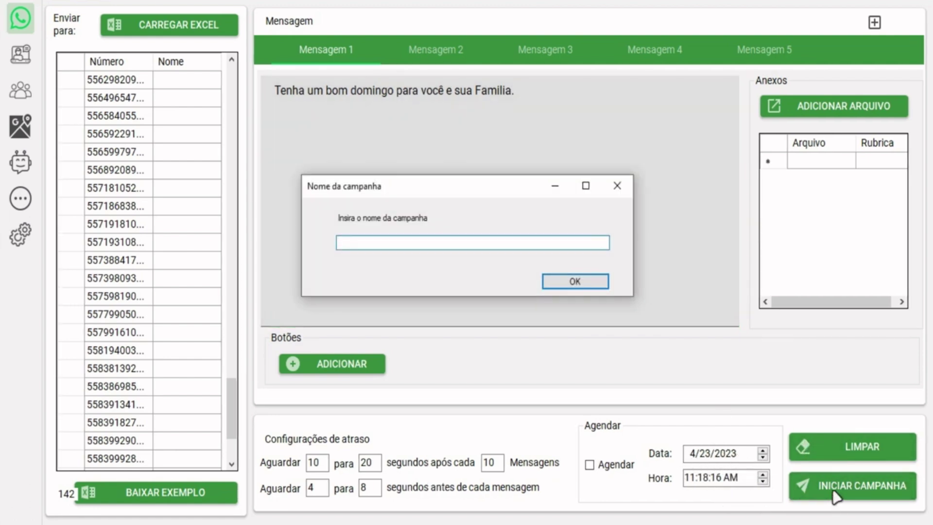
pyautogui.write('domingão')
pyautogui.click(547, 282)
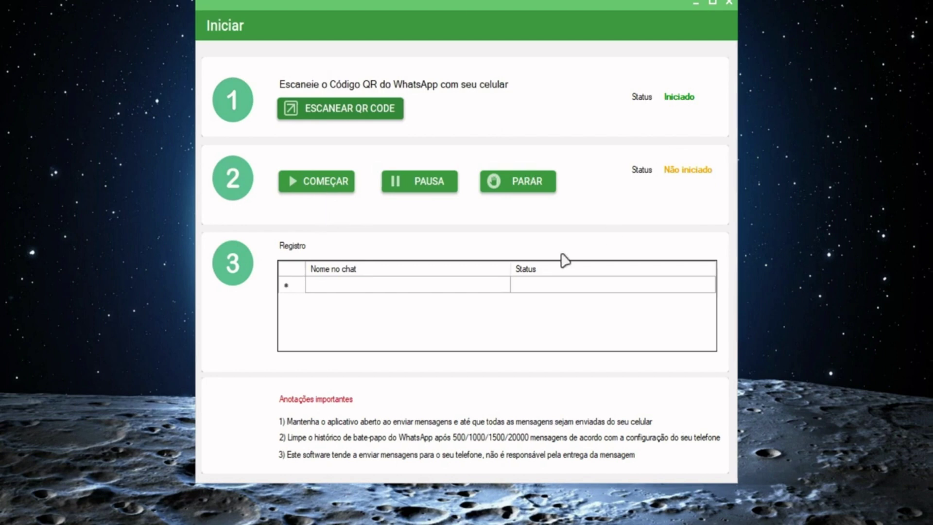
pyautogui.click(314, 190)
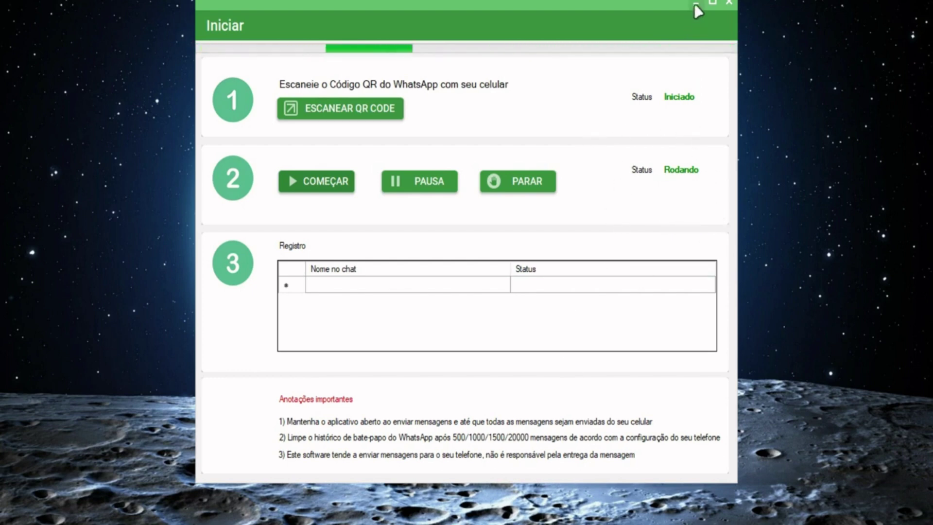
# - Switch to WhatsApp Web and open a recipient's chat to check the sent campaign message
pyautogui.hotkey('alt', 'Tab')
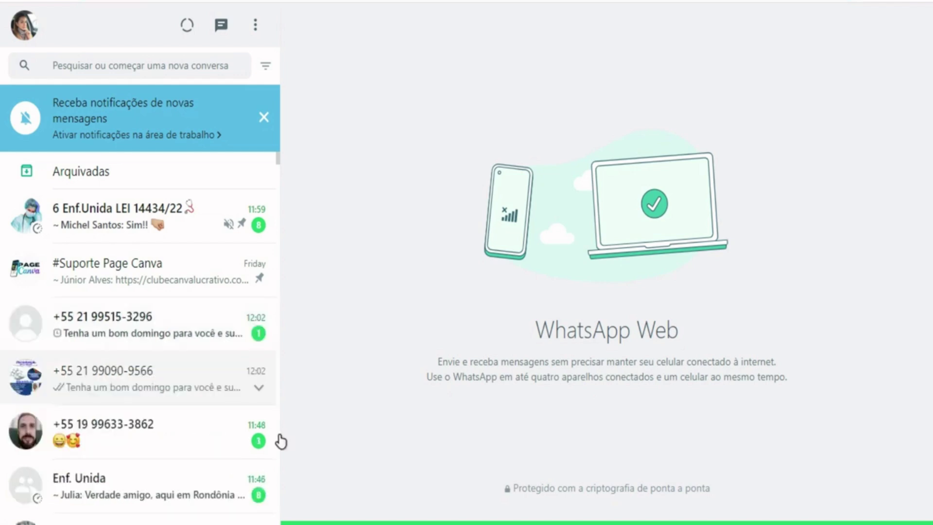
pyautogui.click(155, 379)
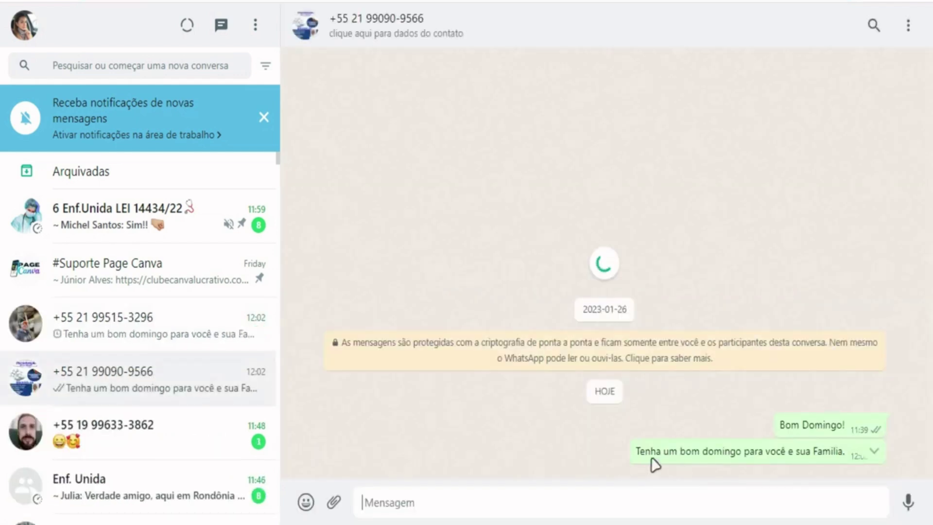